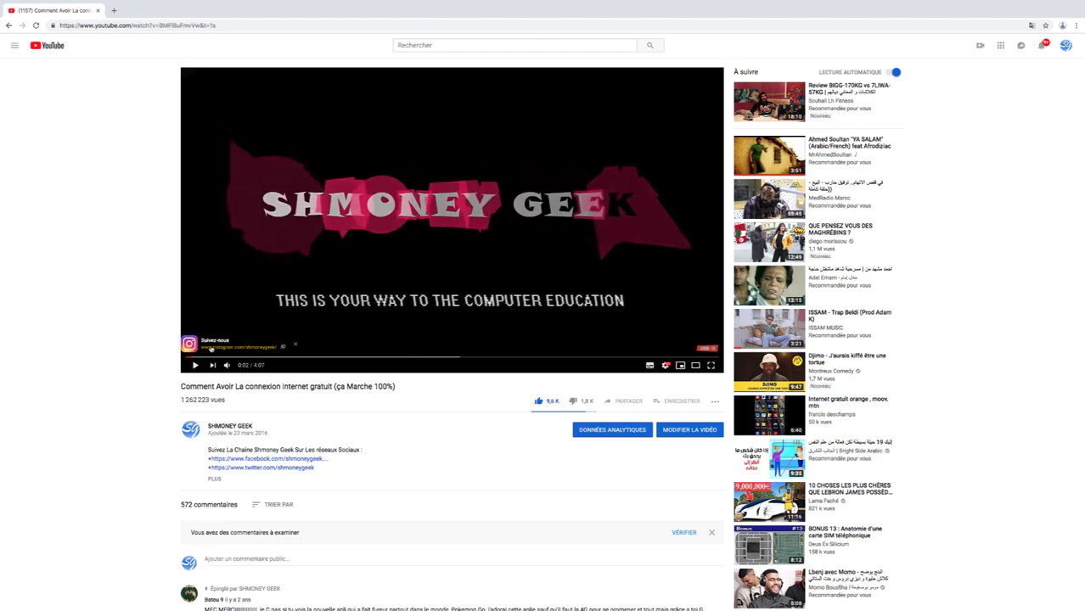
Go to the SHMONEY GEEK channel's video manager and sort the videos by most viewed.
click(242, 425)
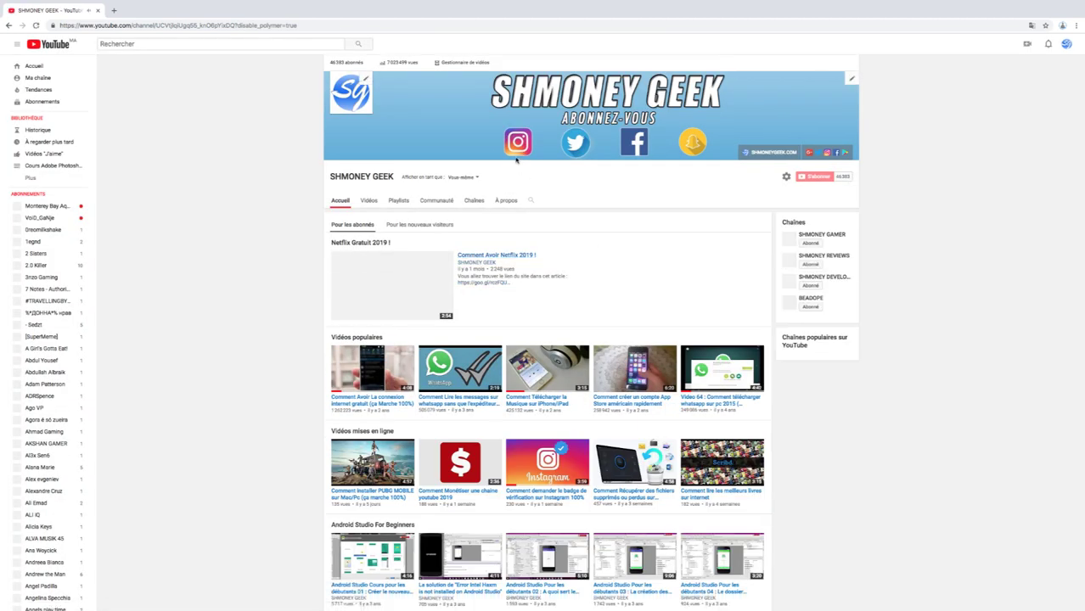
click(473, 63)
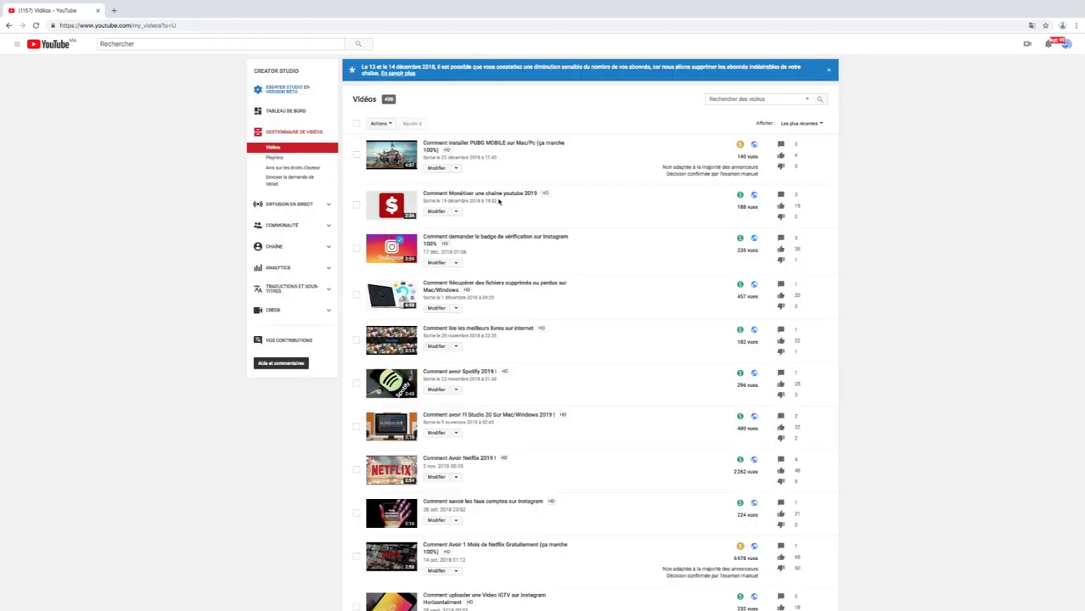
click(800, 123)
click(787, 158)
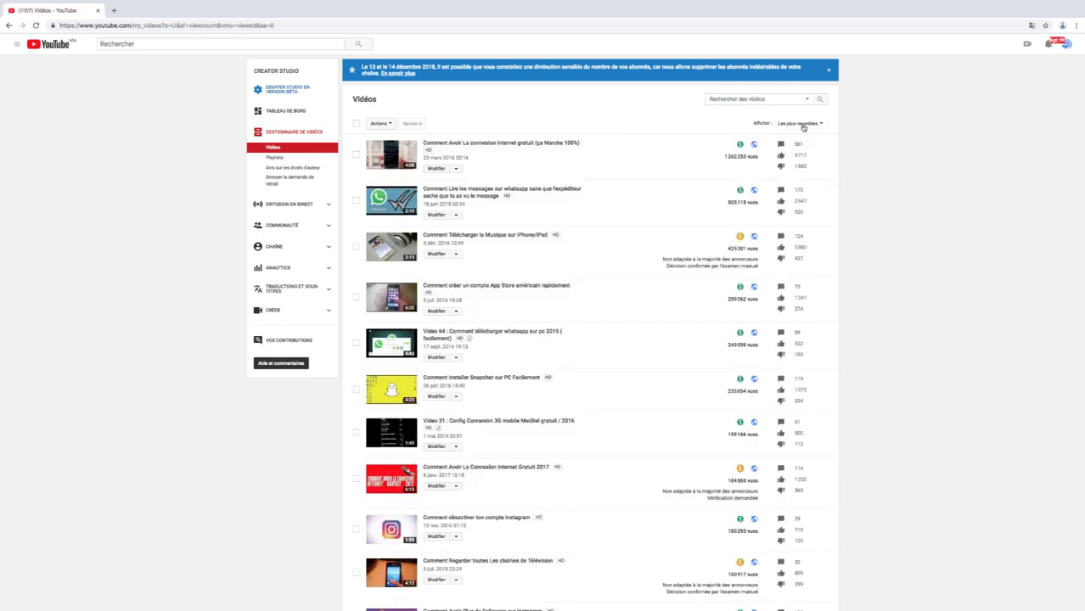
Start a Google Ads promotion for the video about reading WhatsApp messages without the sender knowing.
click(356, 201)
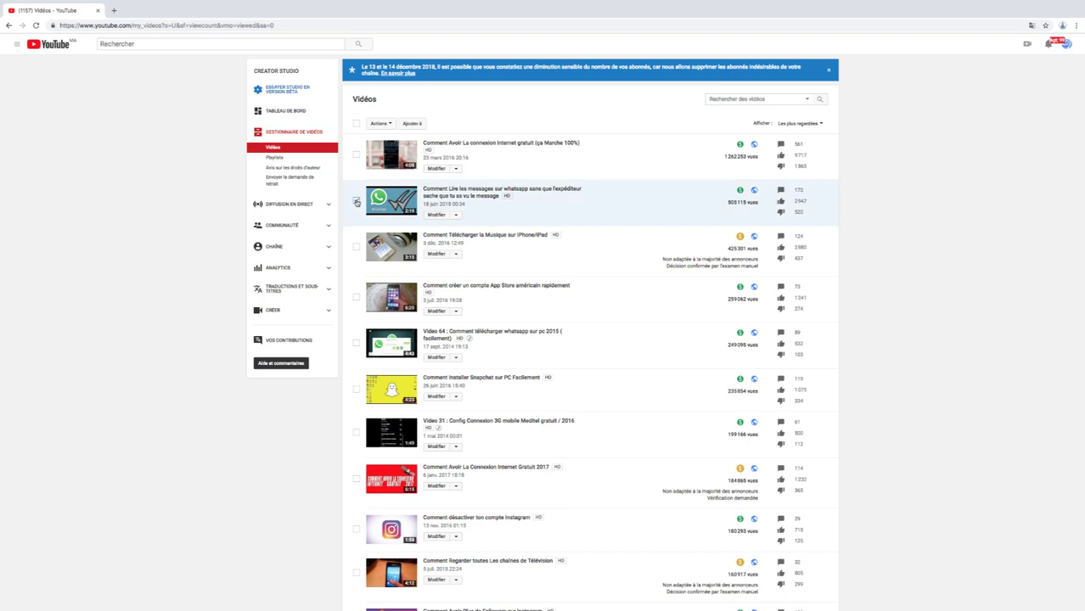
click(458, 218)
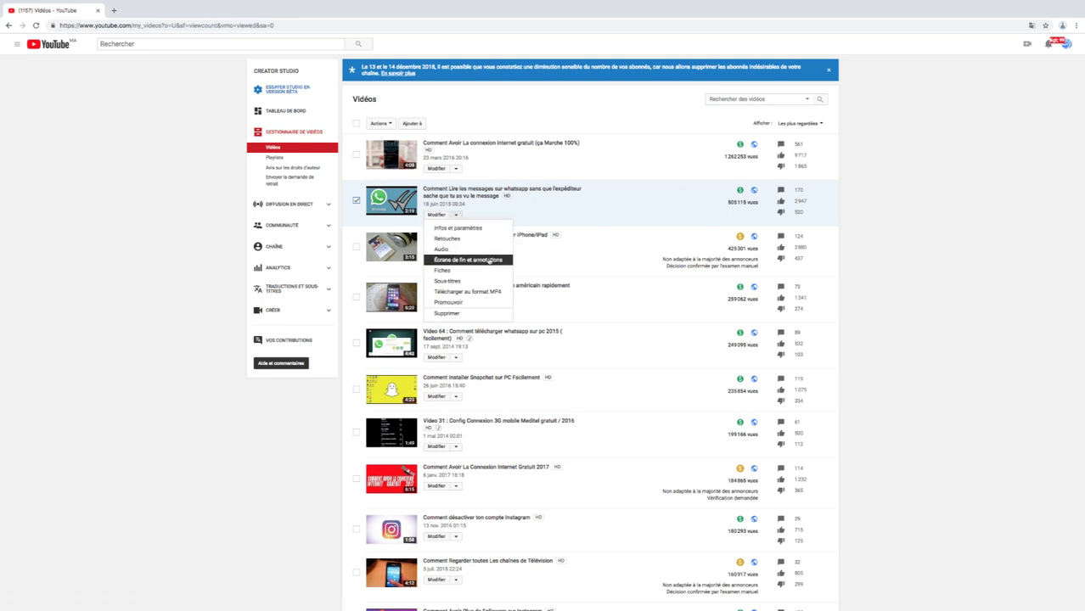
click(480, 301)
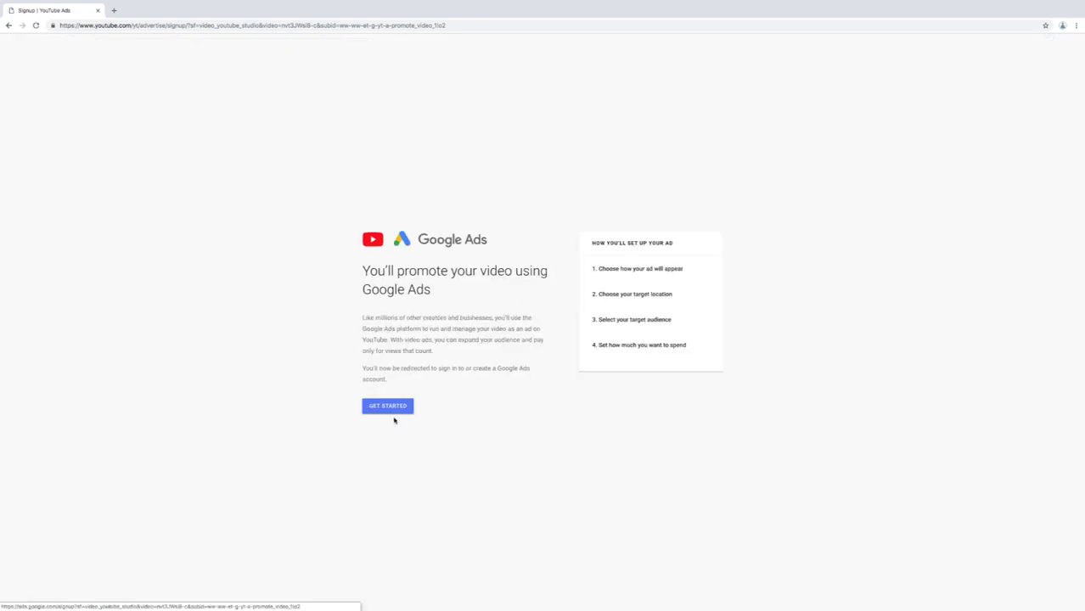
click(394, 410)
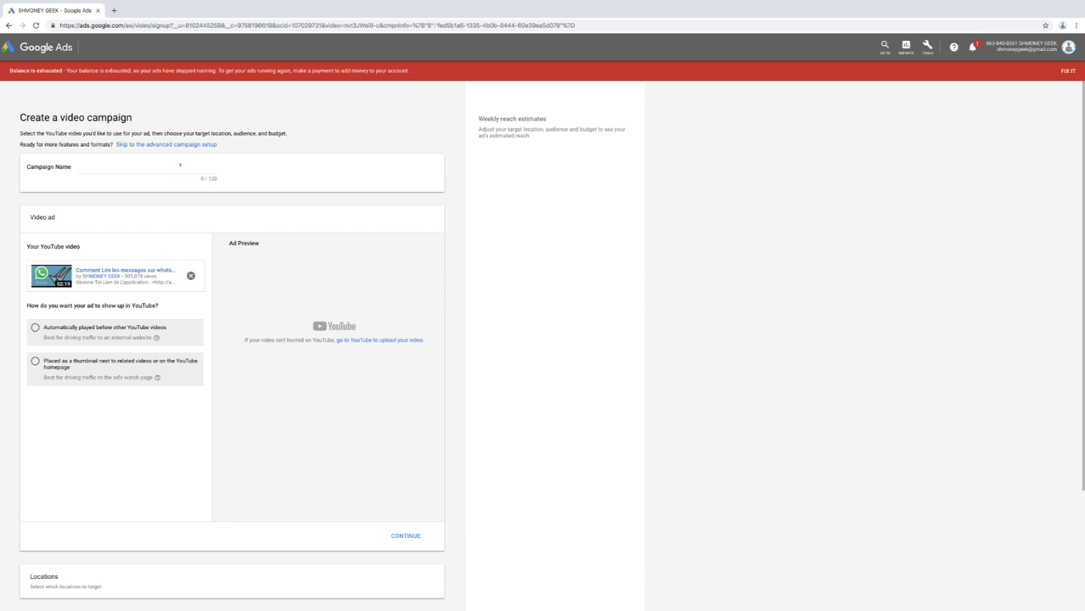
click(182, 169)
text(sh)
click(123, 330)
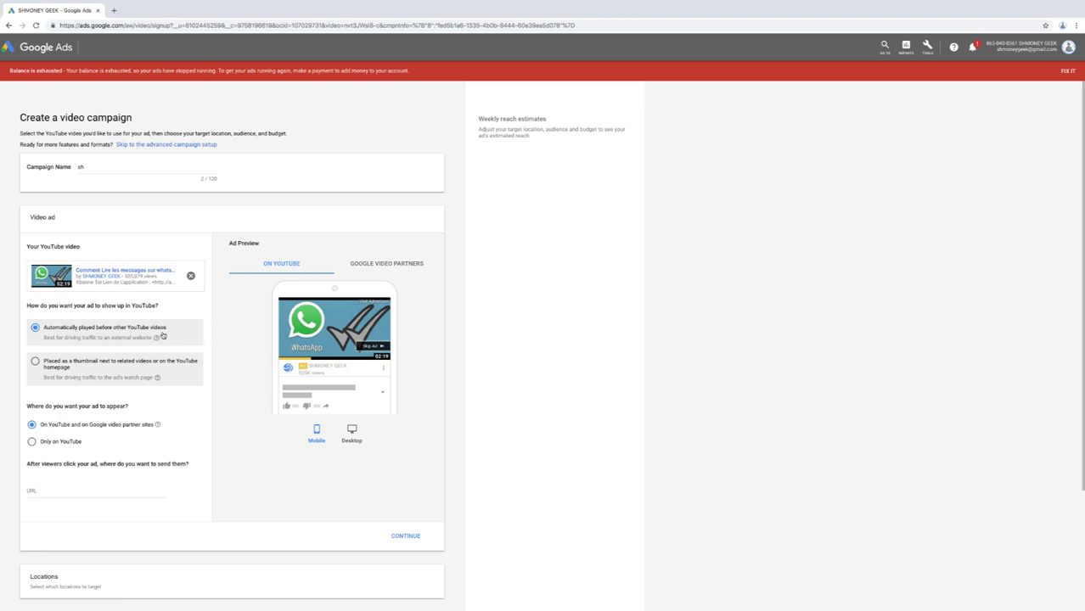
click(406, 537)
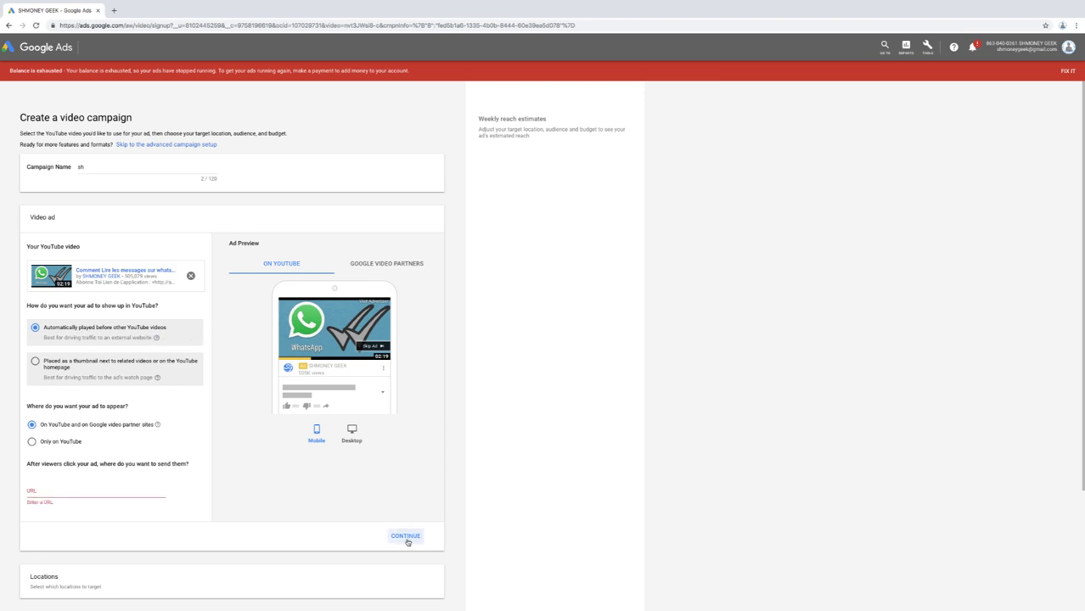
click(152, 490)
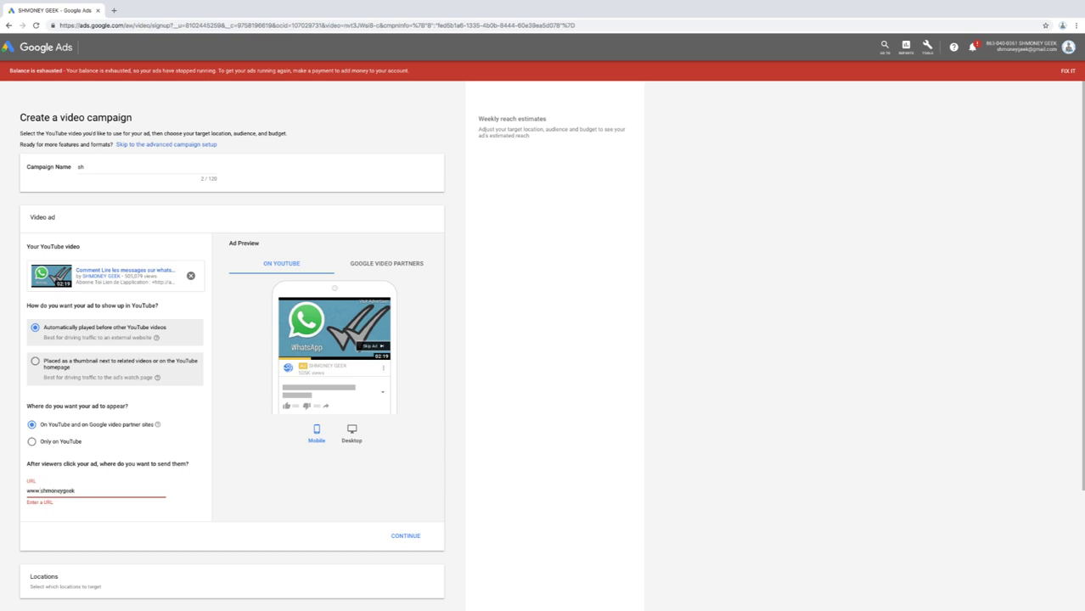
text(com)
click(414, 537)
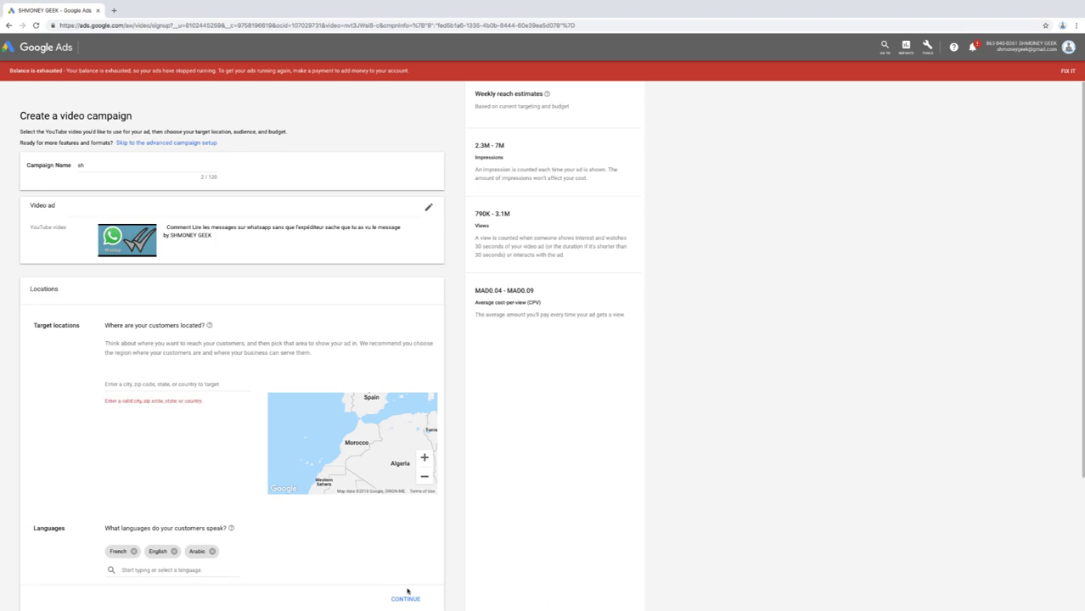
Target the campaign at Morocco and create it with the preset languages, audience and budget.
click(192, 384)
click(356, 447)
click(180, 384)
text(maroc)
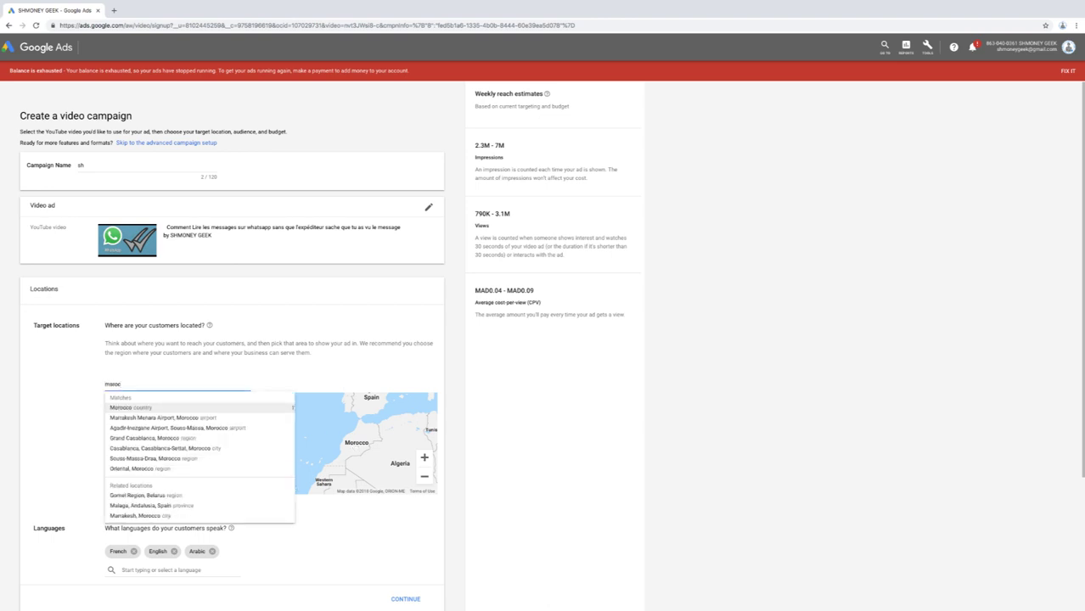
click(179, 408)
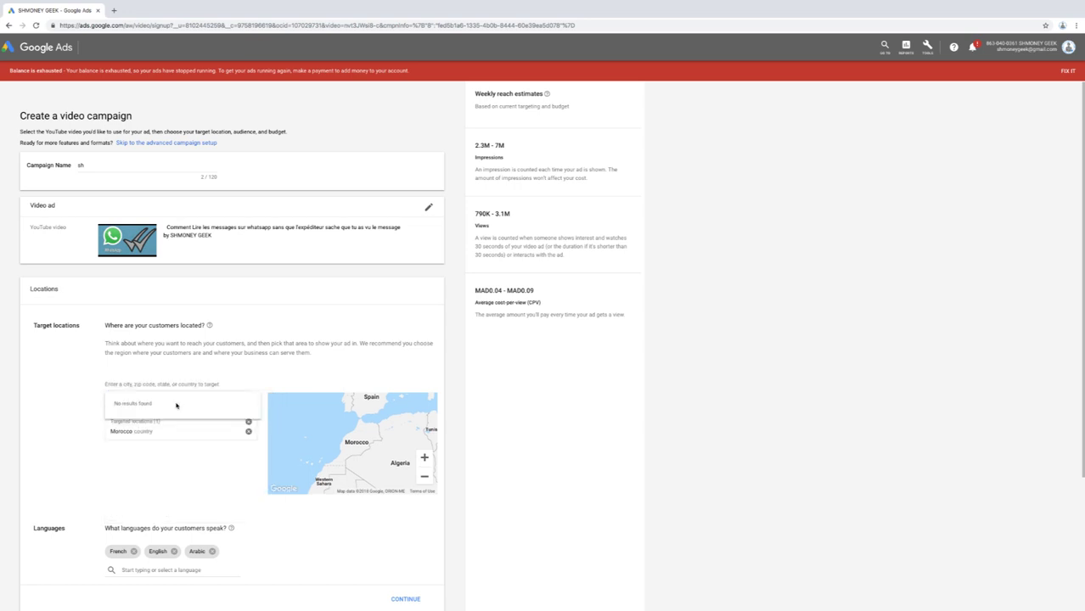
click(406, 600)
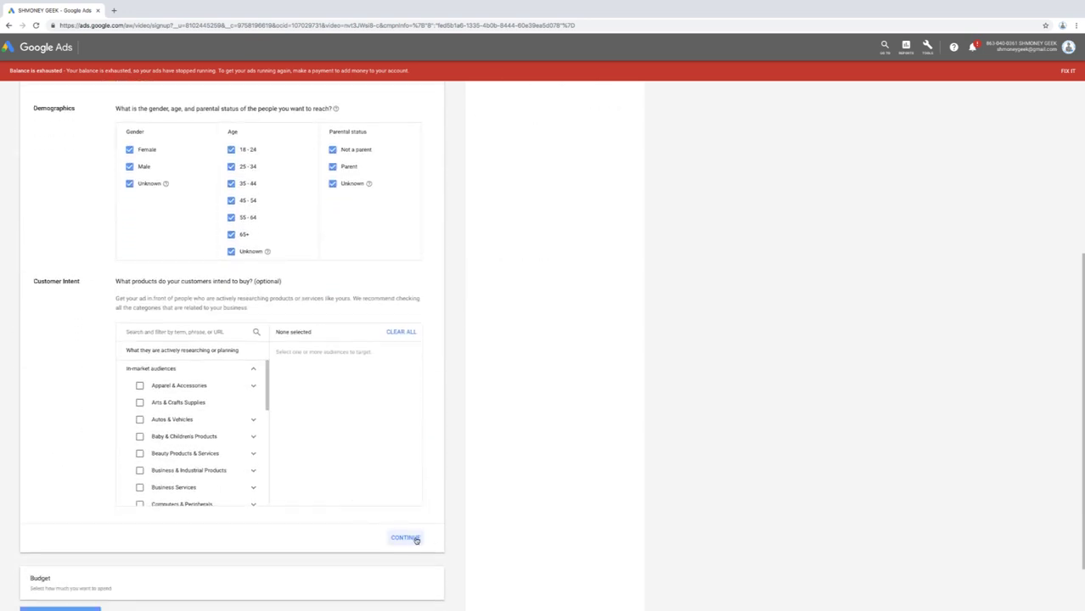
click(411, 540)
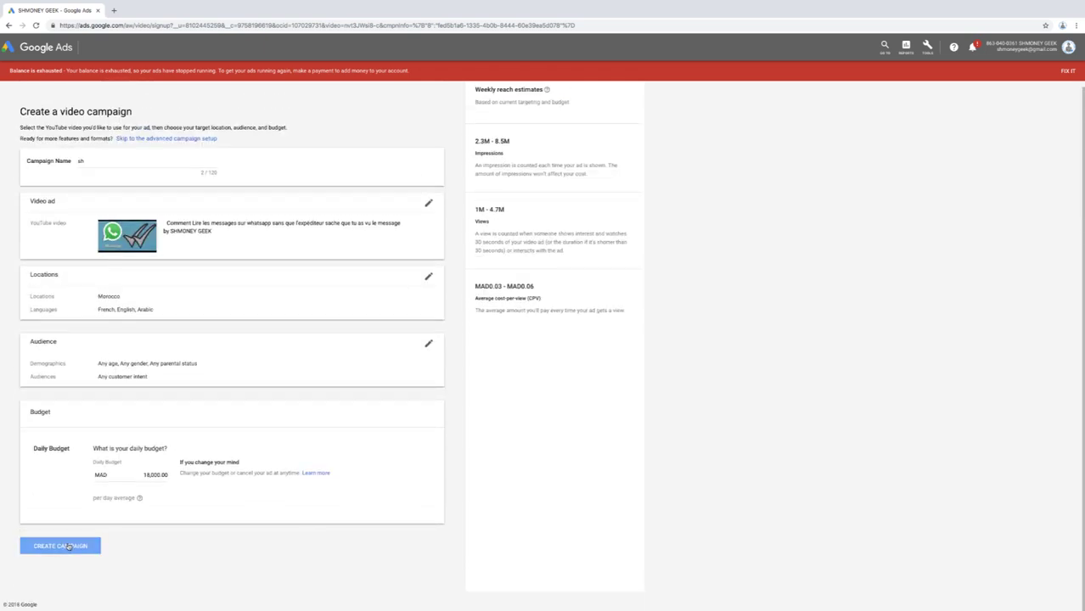
click(69, 547)
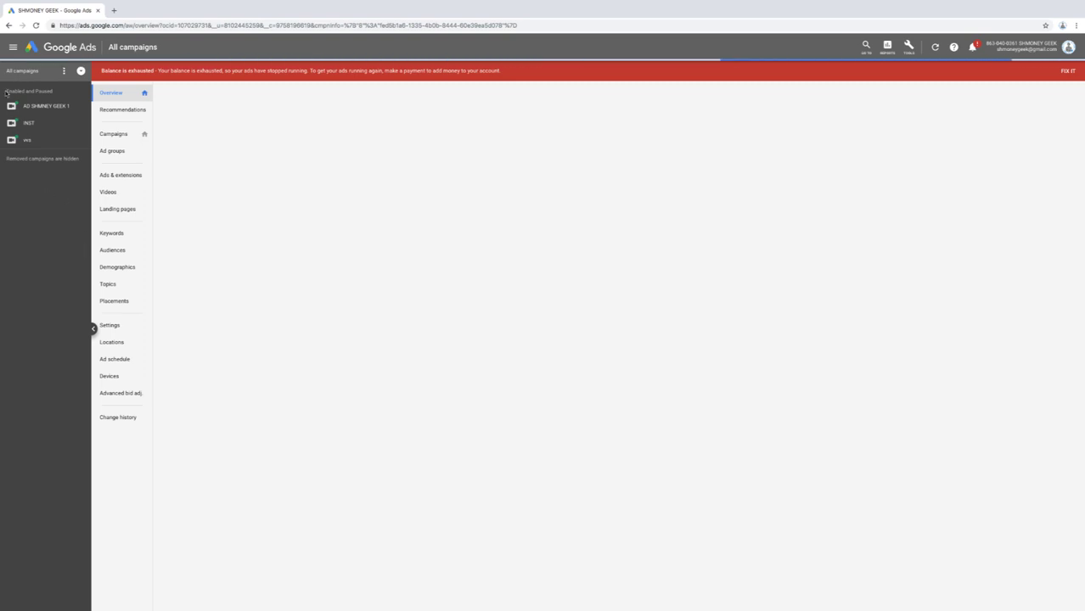
Return to the video manager and open the call-to-action overlay settings of the promoted WhatsApp video.
click(7, 24)
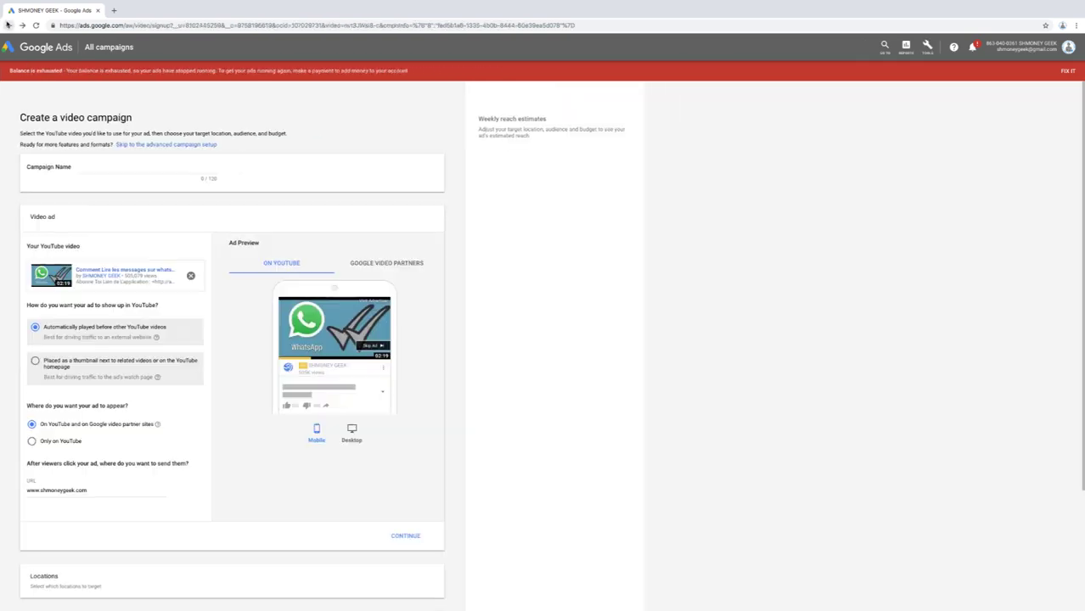
click(8, 24)
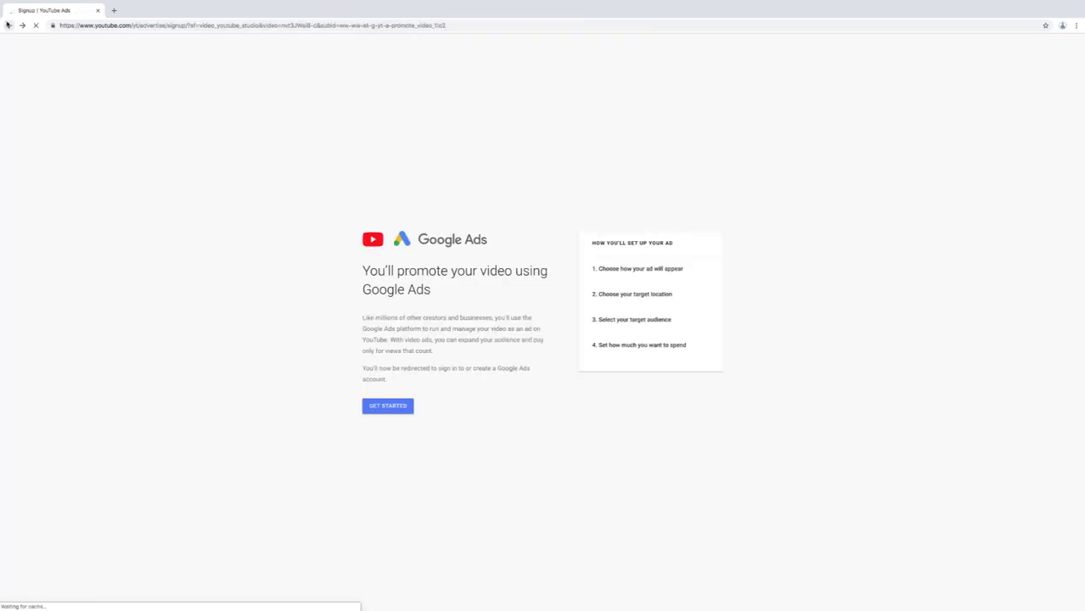
click(7, 25)
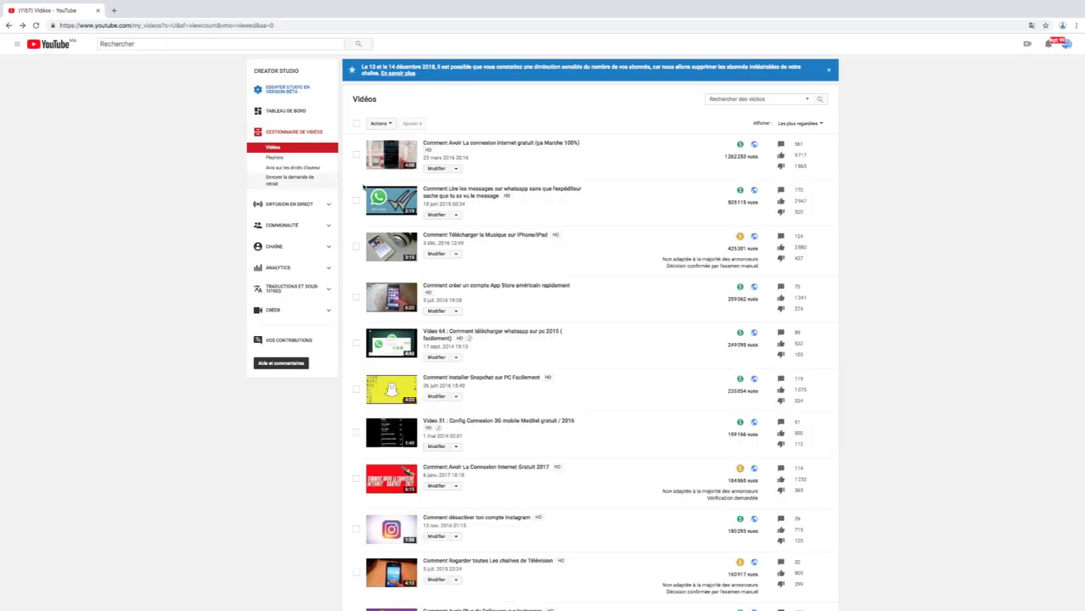
click(437, 216)
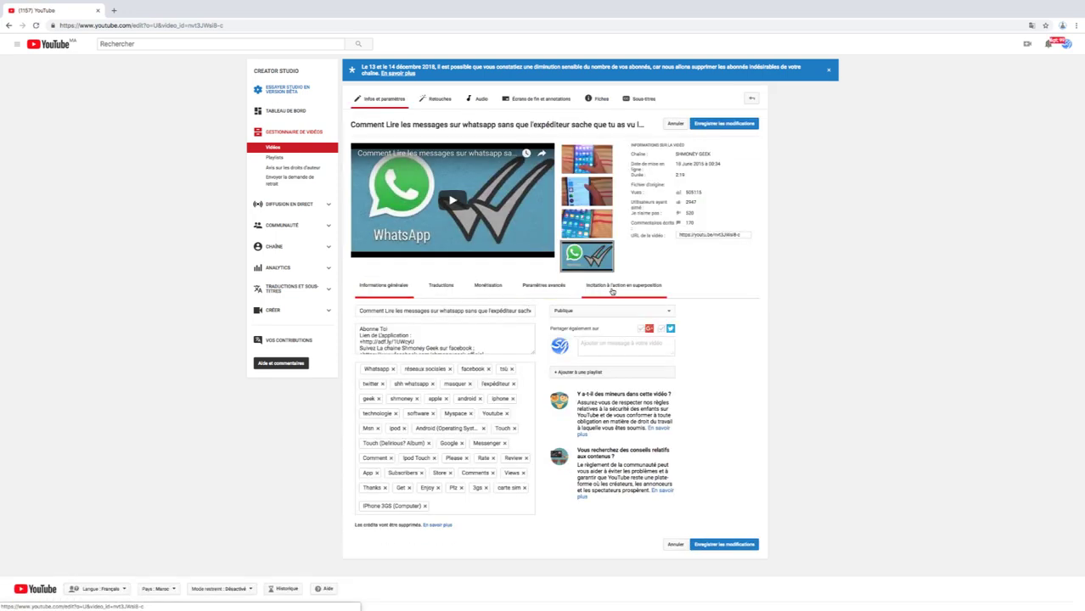
click(611, 287)
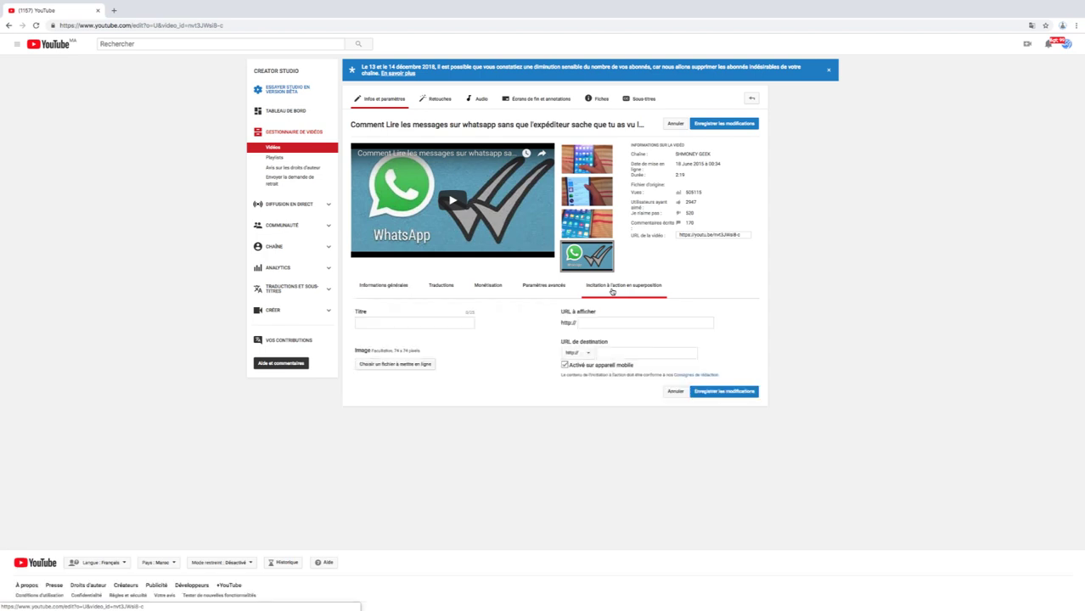
click(412, 322)
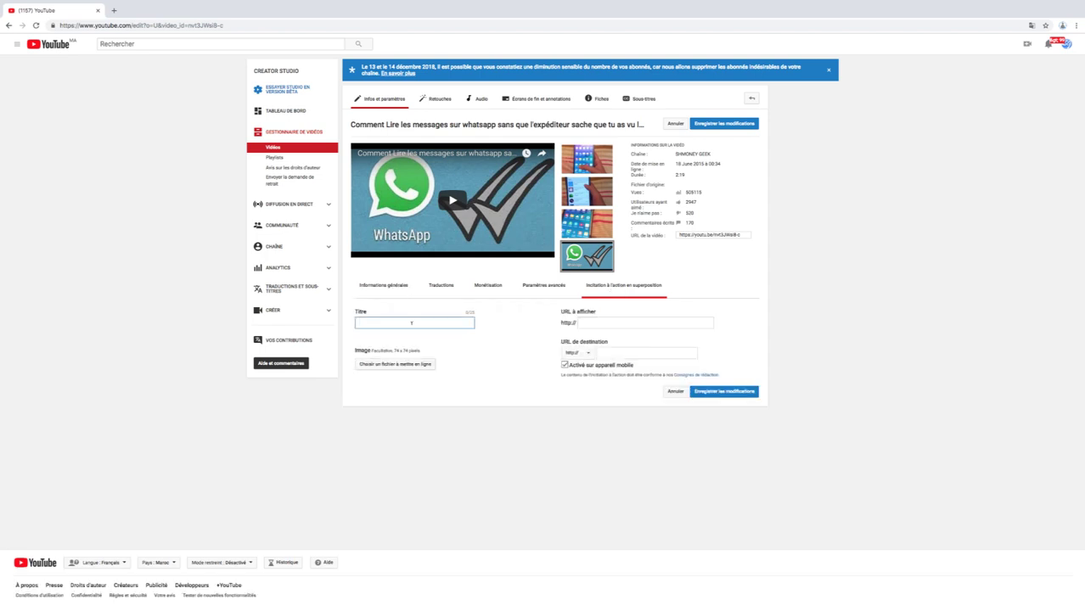
text(Suivez-nous)
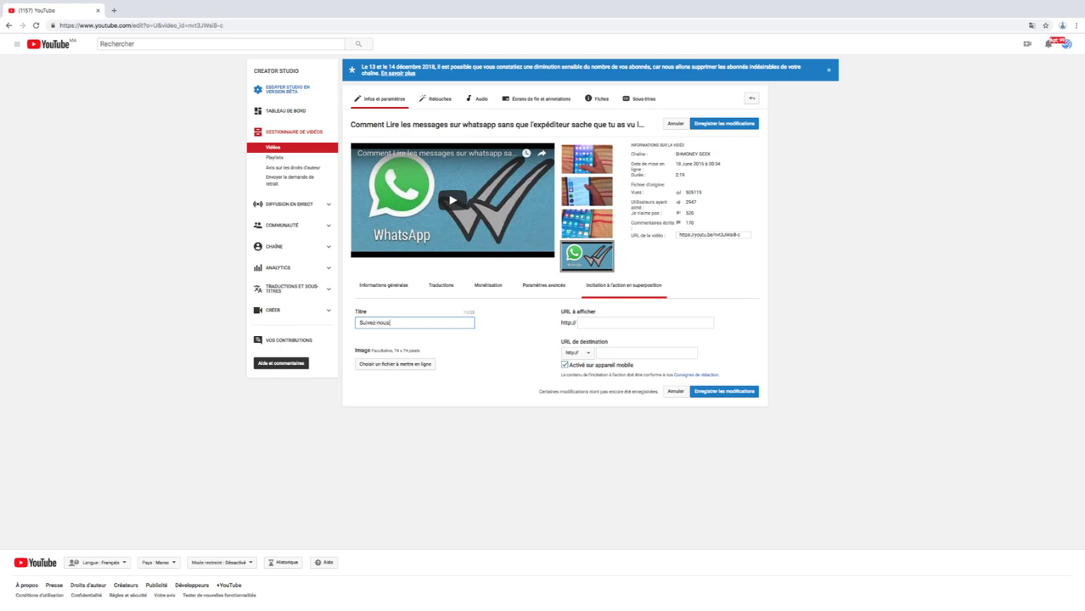
click(591, 320)
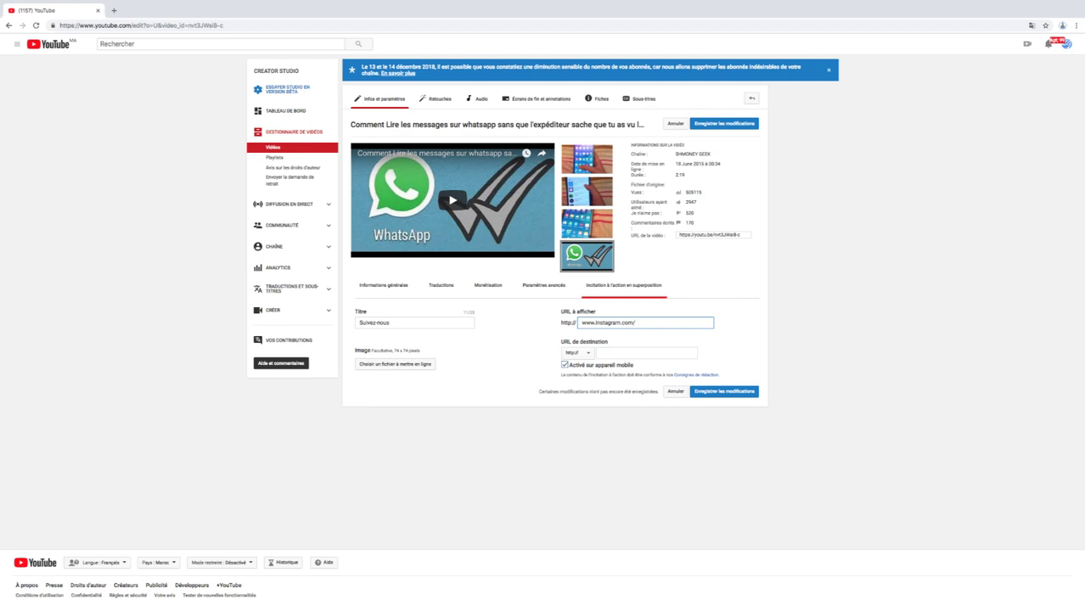
text(moneygeek/)
right_click(645, 322)
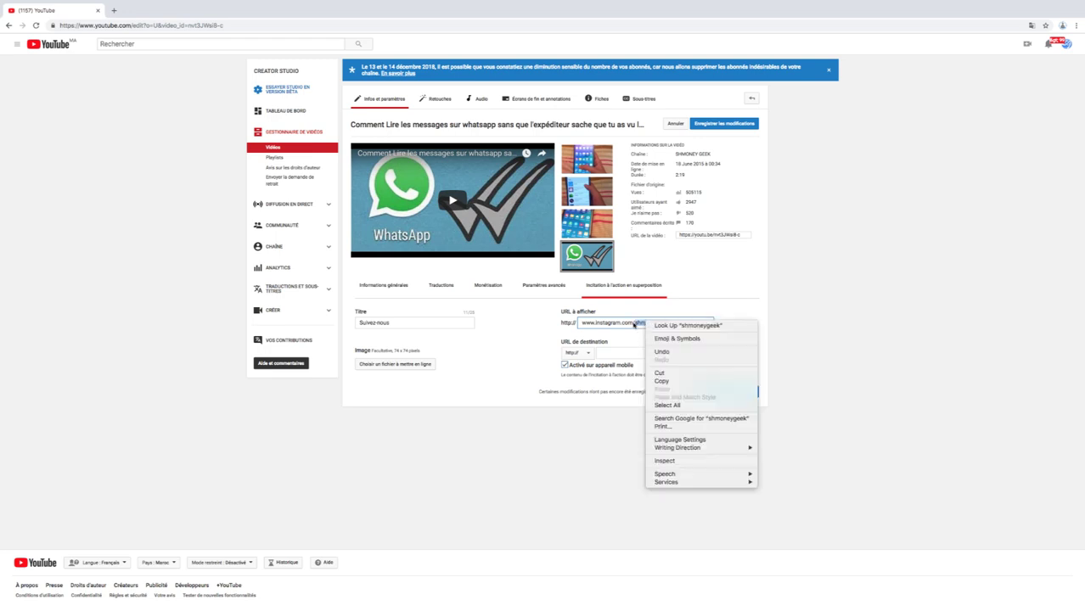
triple_click(634, 324)
right_click(634, 323)
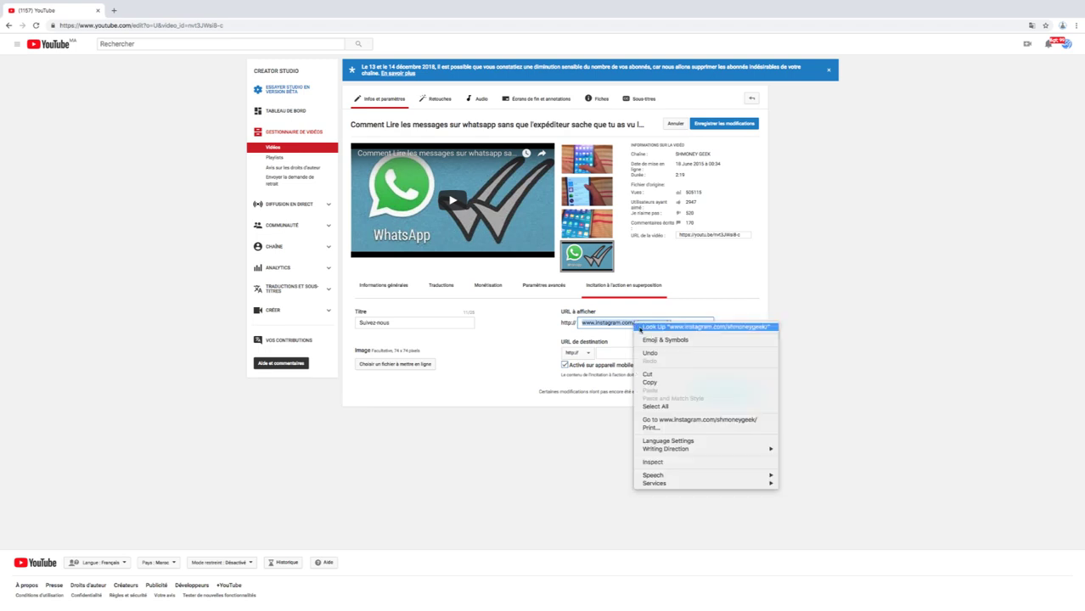
click(661, 383)
right_click(643, 351)
click(659, 407)
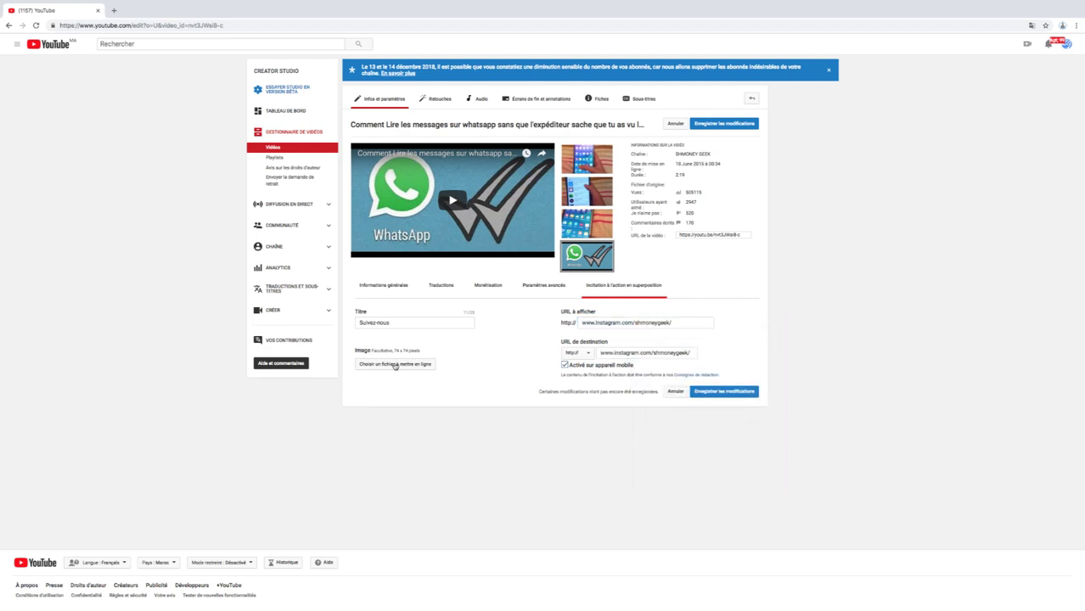
click(394, 366)
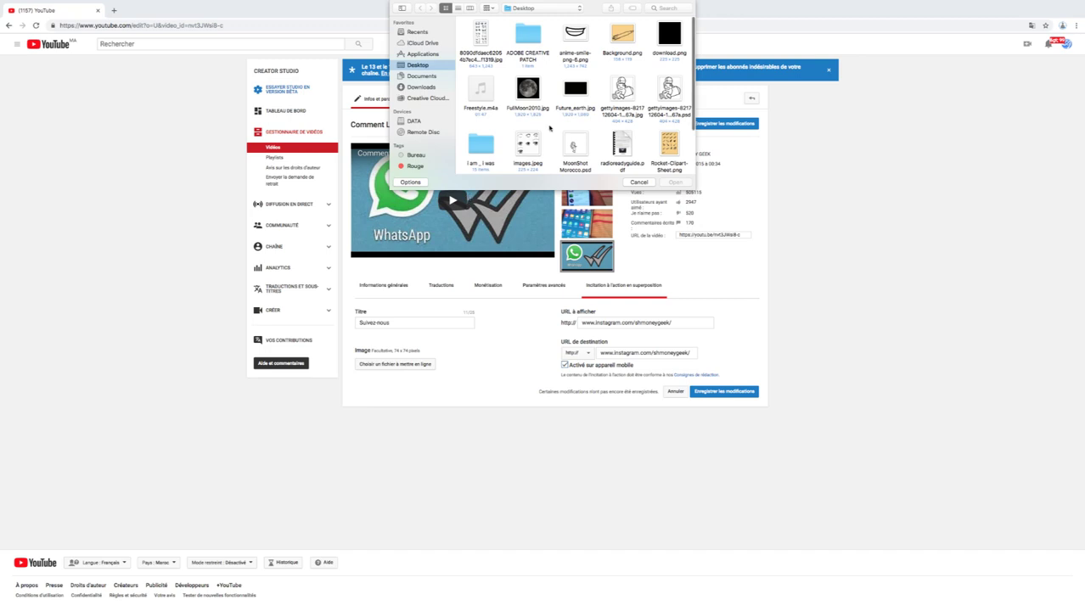
scroll(549, 127, down, 2)
scroll(594, 149, up, 2)
click(638, 183)
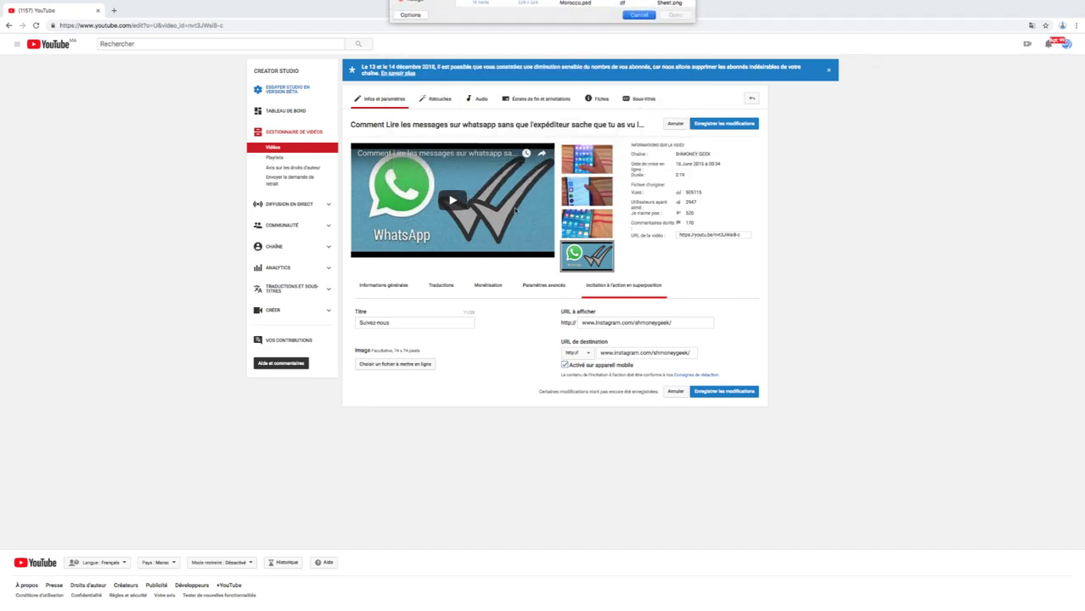
Save the call-to-action overlay, then play the video from its beginning to check it and pause it.
click(719, 393)
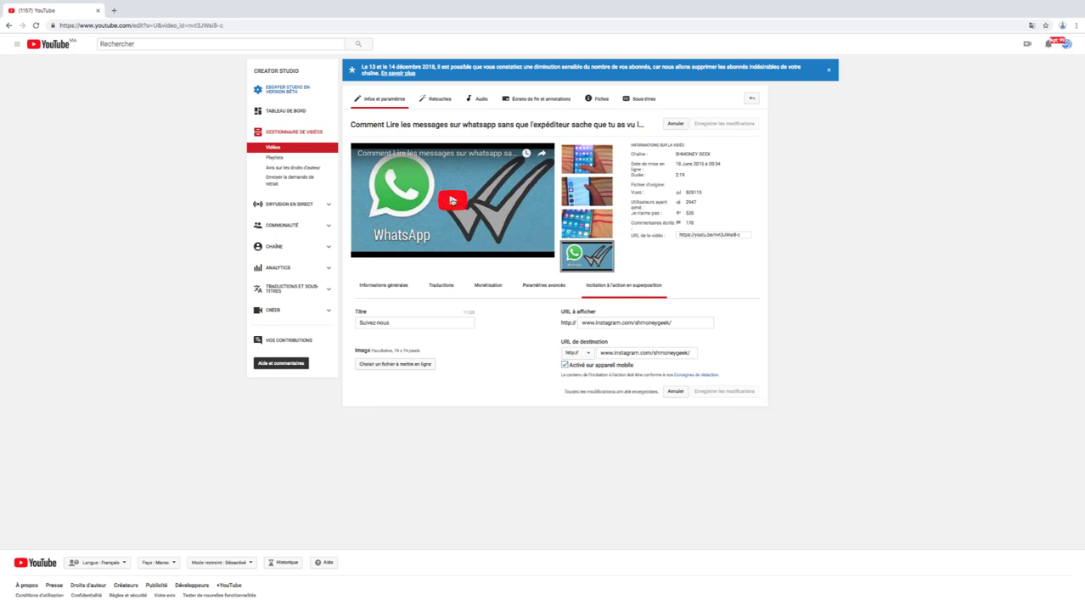
click(452, 200)
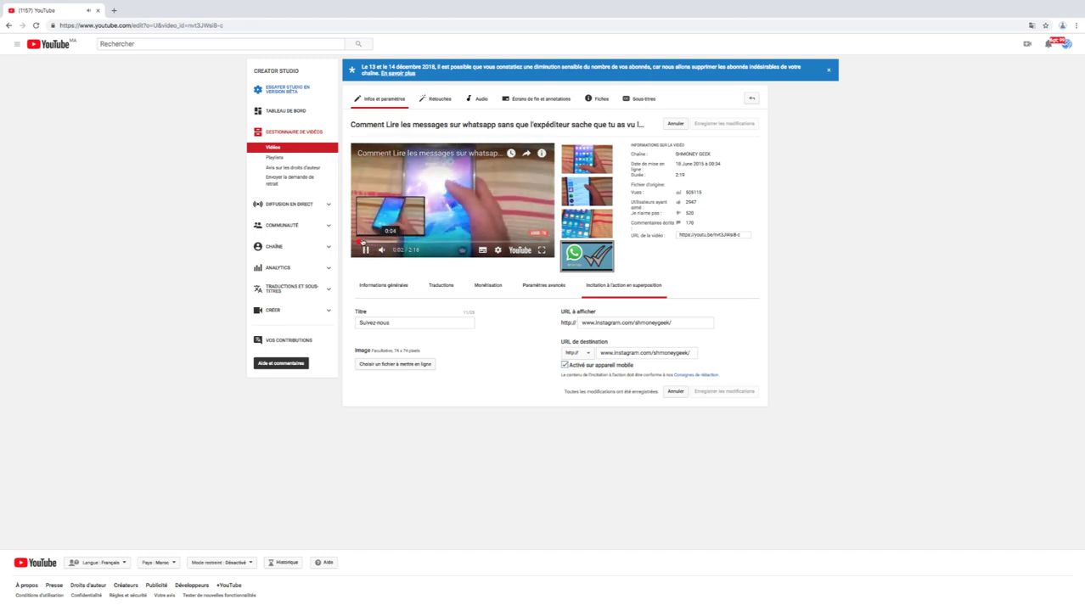
click(363, 242)
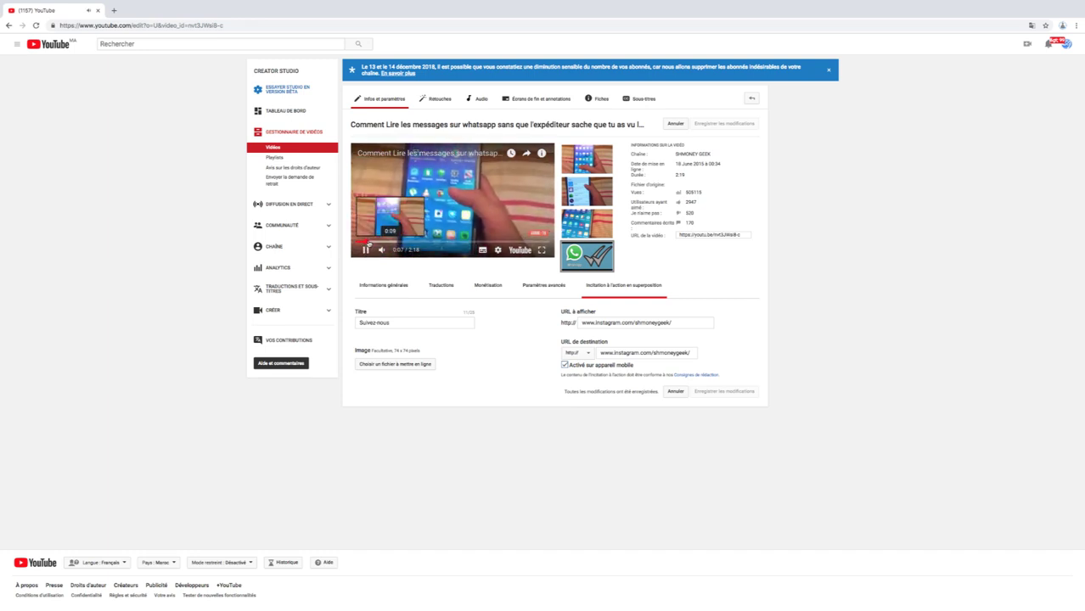
click(353, 245)
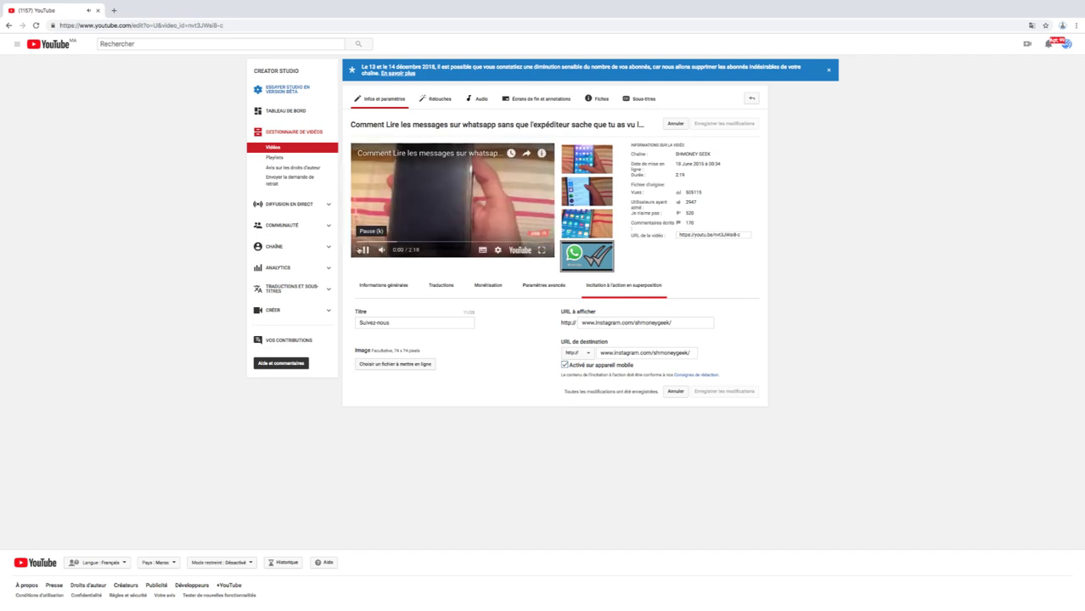
click(363, 250)
click(398, 365)
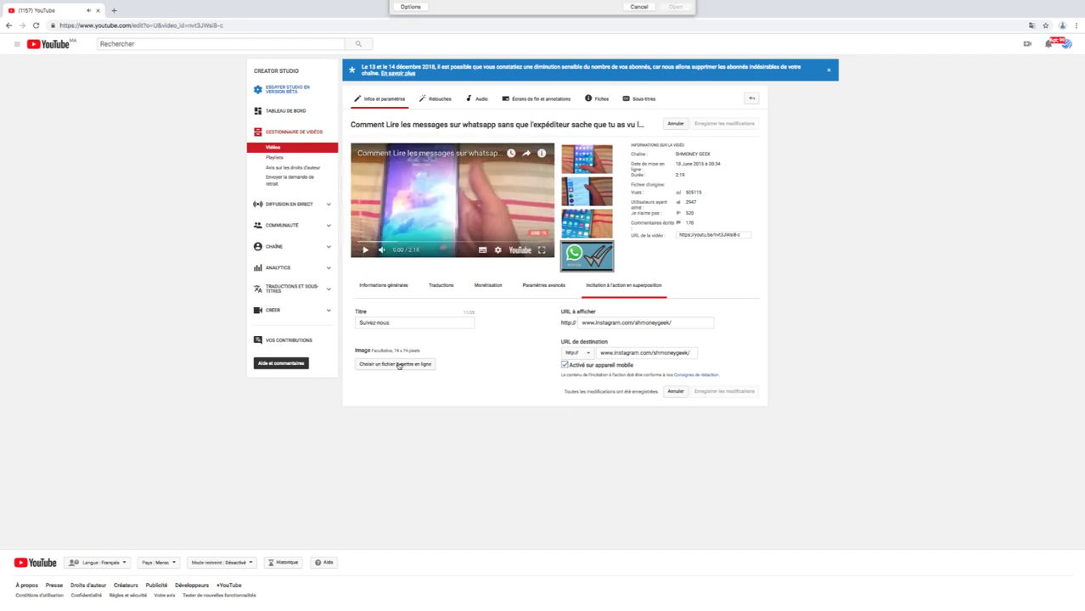
scroll(577, 136, down, 3)
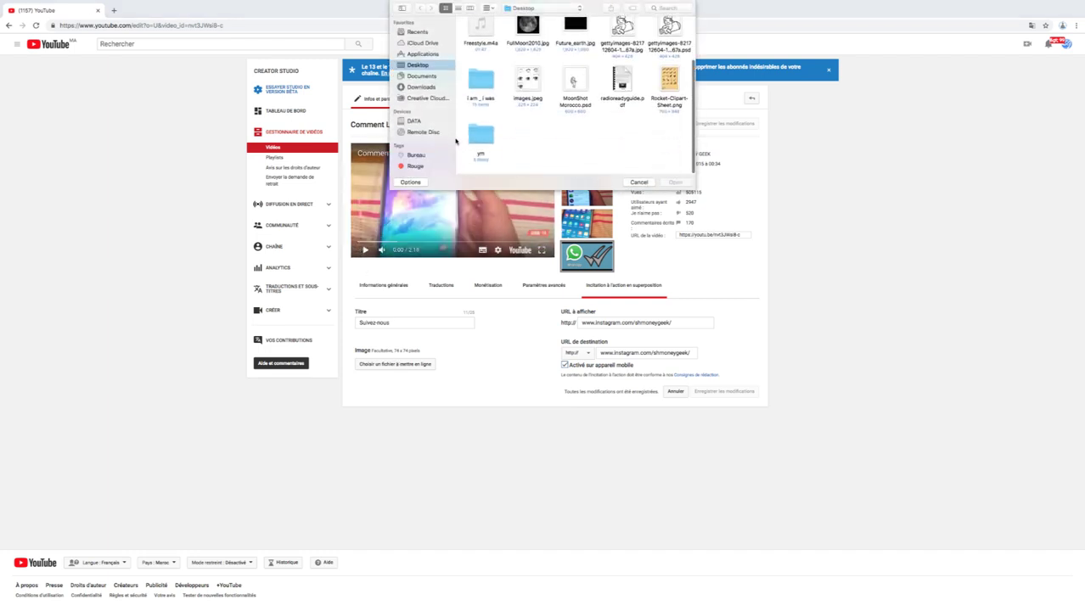
click(638, 181)
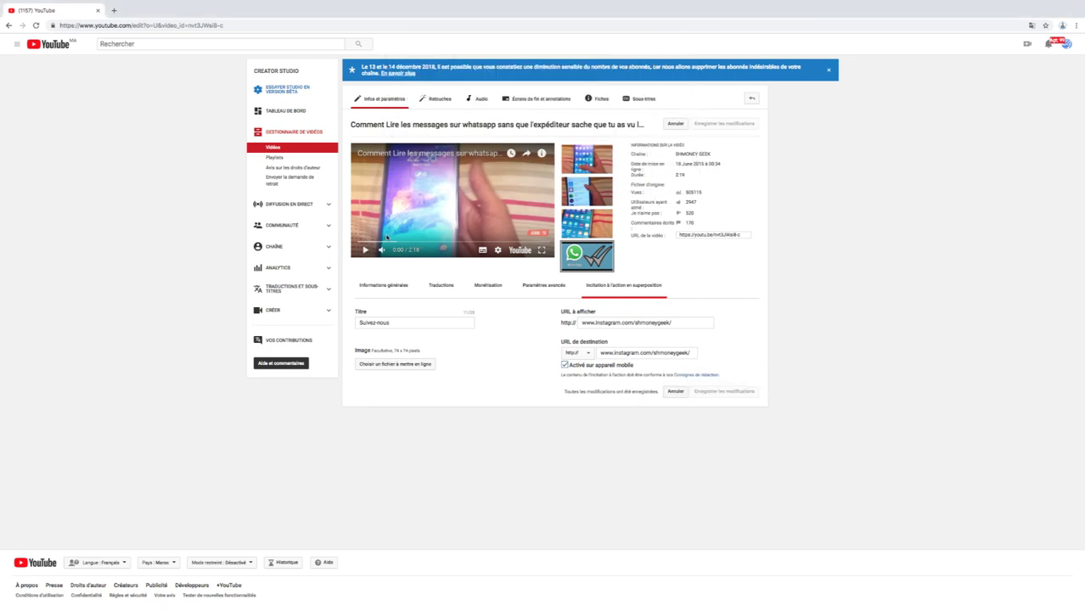
Reload the video's edit page, return to its call-to-action overlay settings and replay the video to check the overlay, then pause it.
click(358, 236)
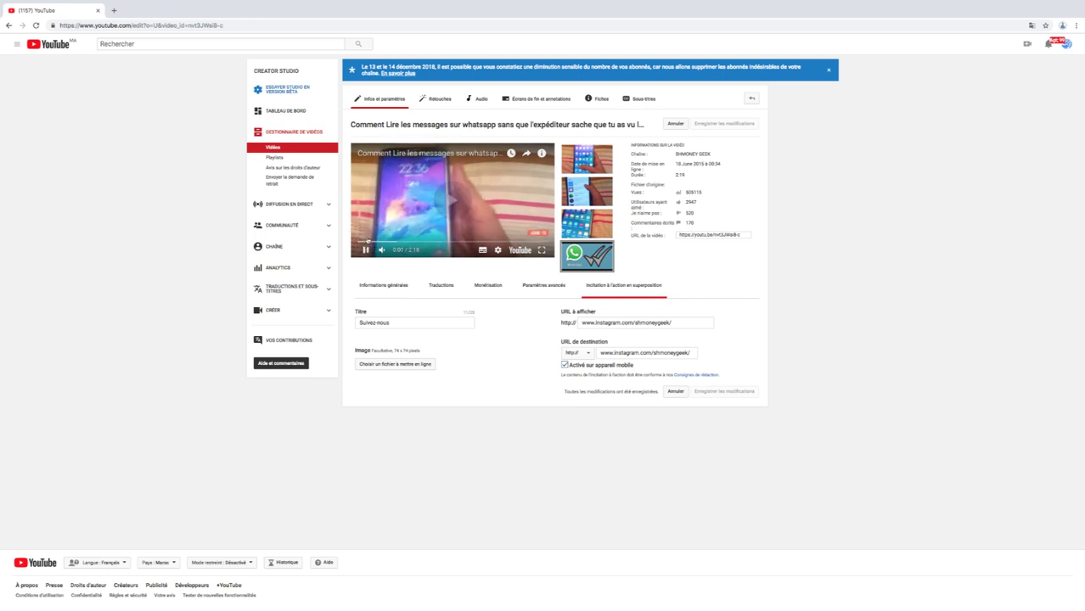
click(357, 235)
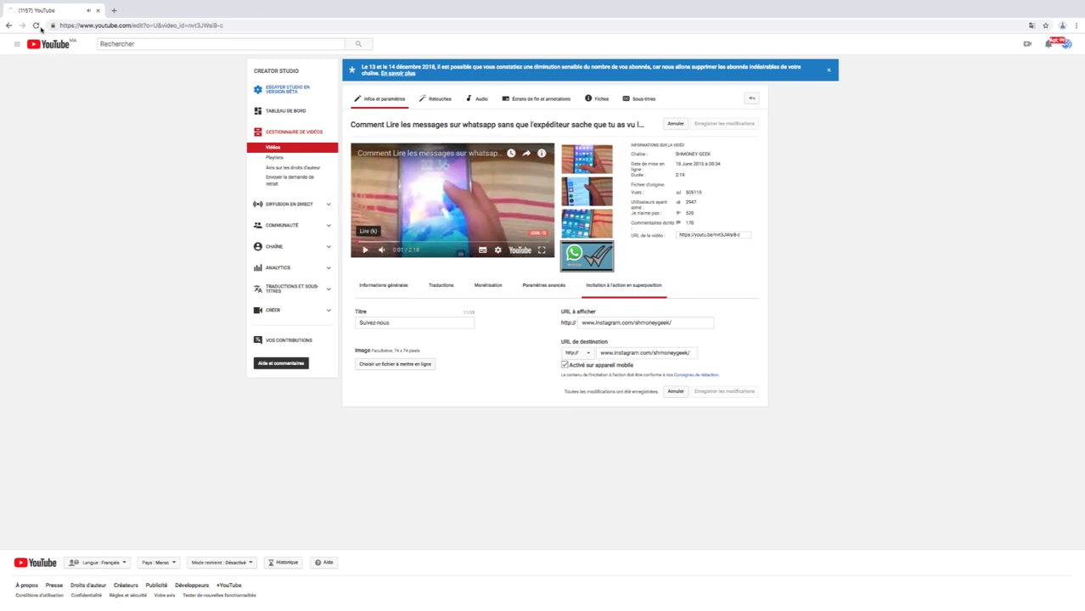
click(38, 26)
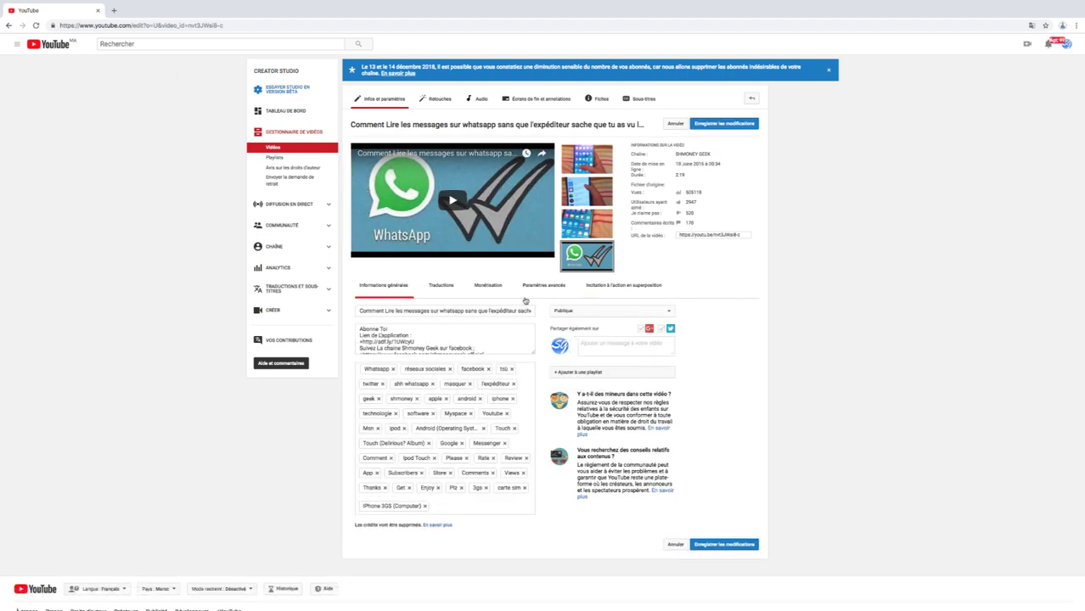
click(612, 283)
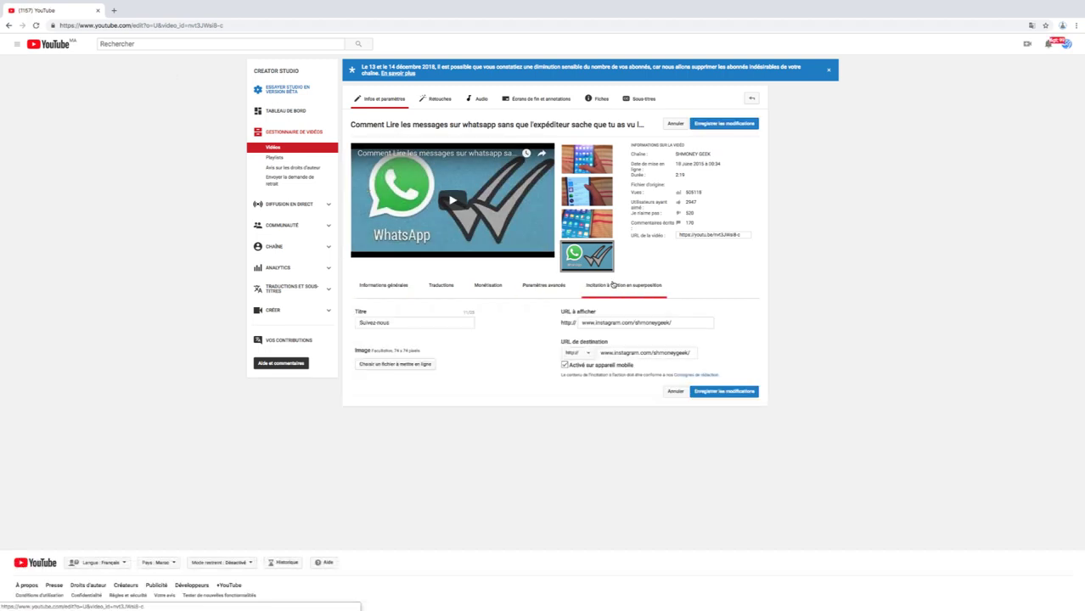
click(451, 202)
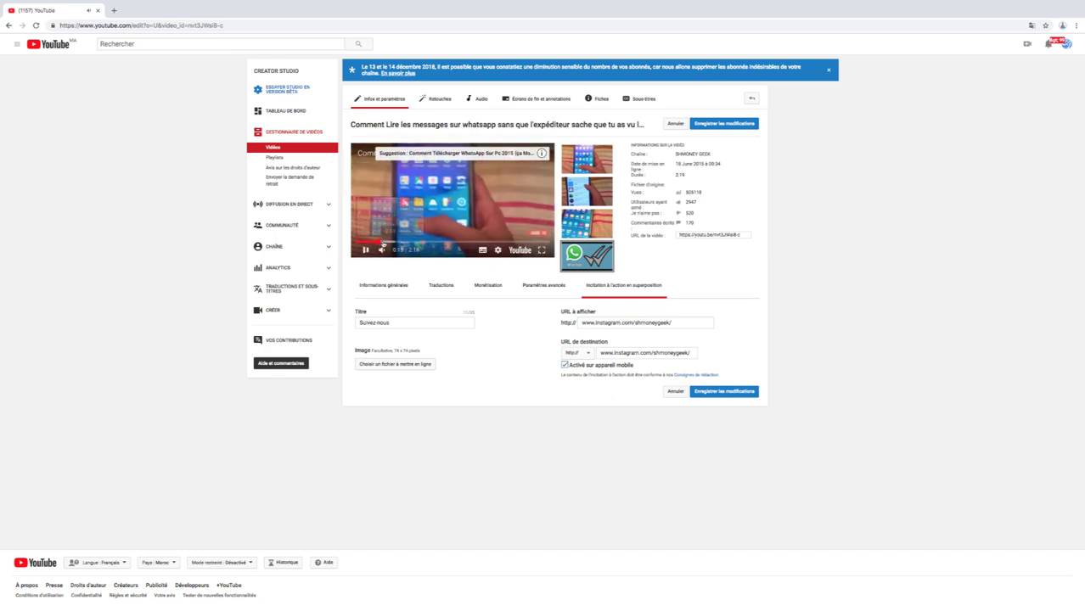
click(366, 249)
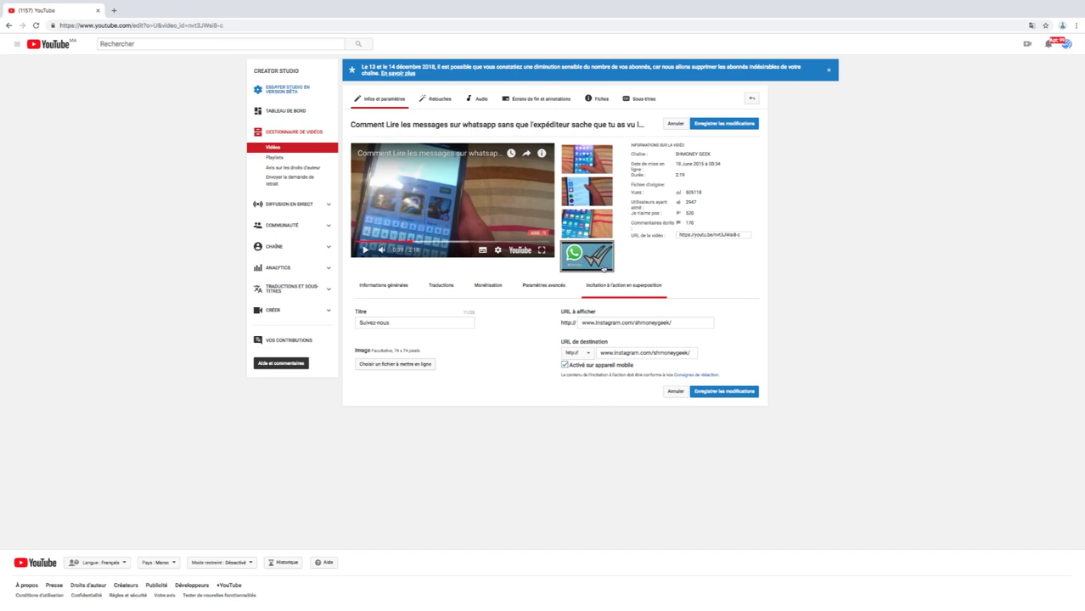
Take the browser window out of full screen and minimize it to show the desktop.
mouse_move(602, 268)
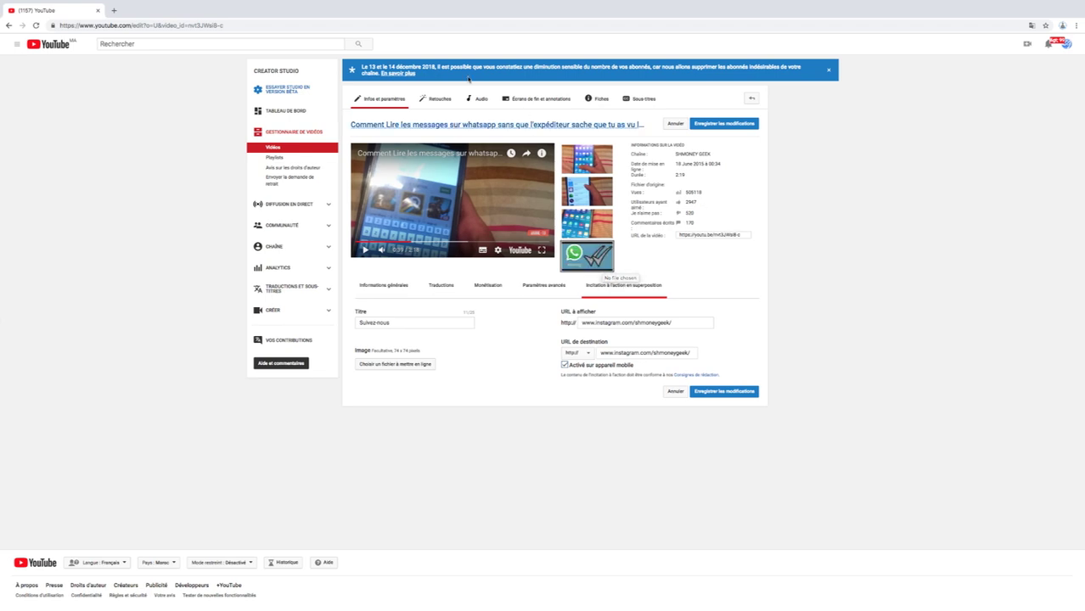
mouse_move(123, 2)
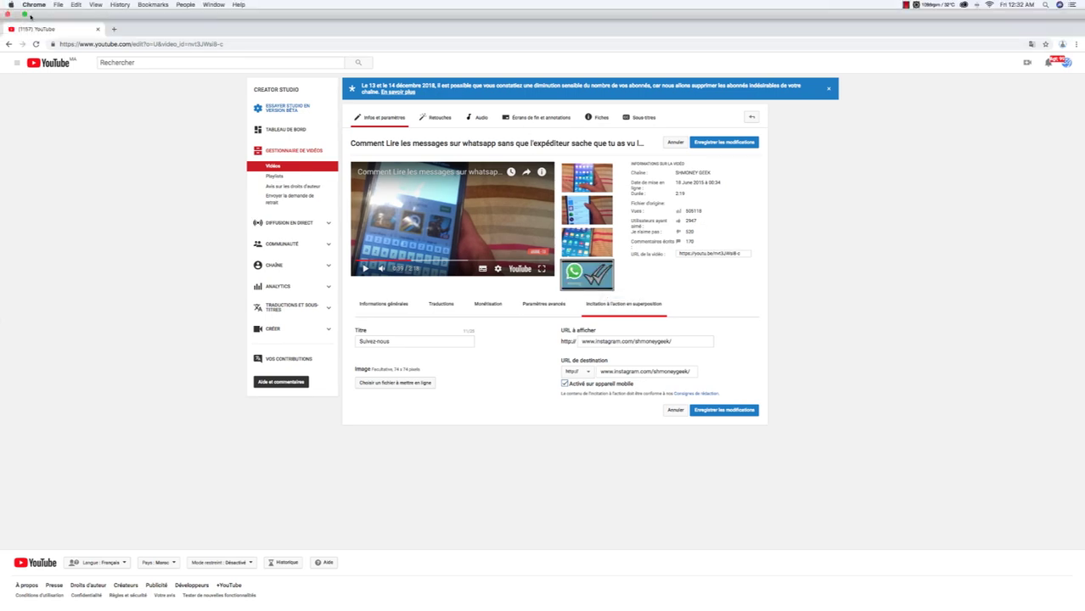
click(25, 14)
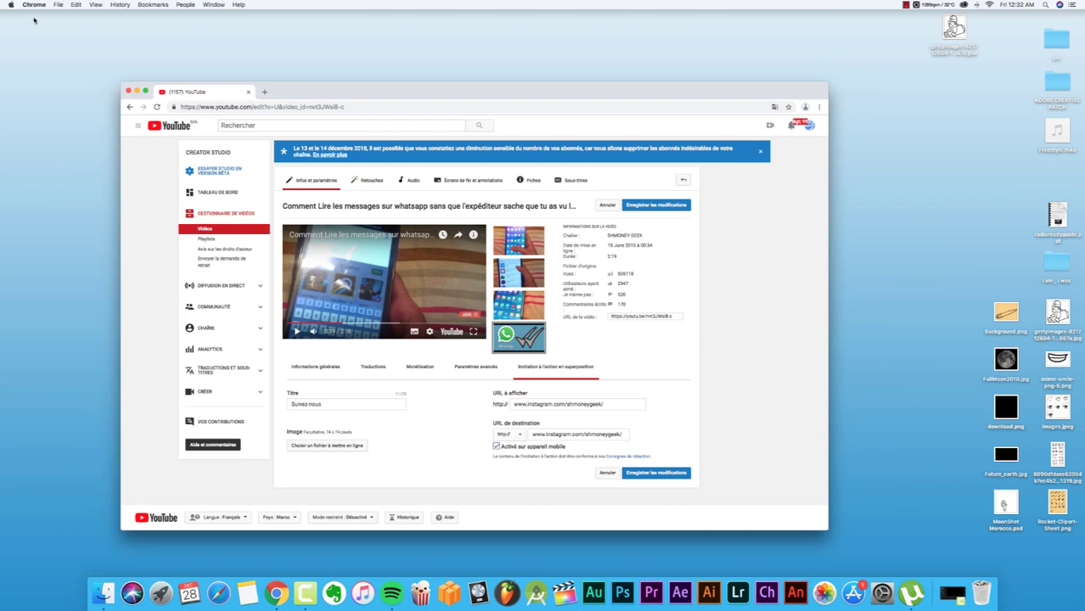
click(136, 90)
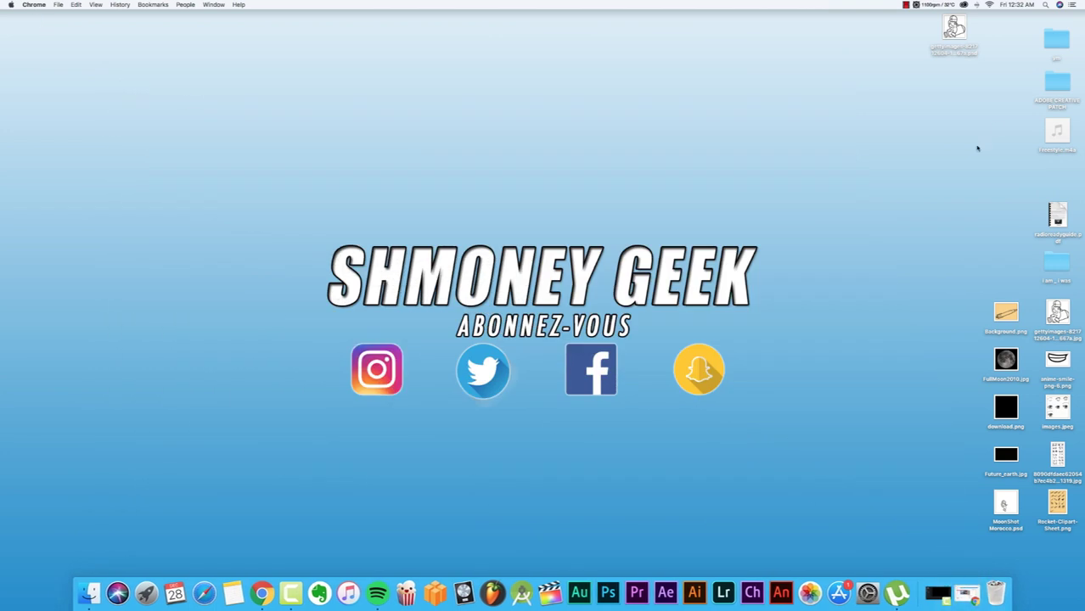